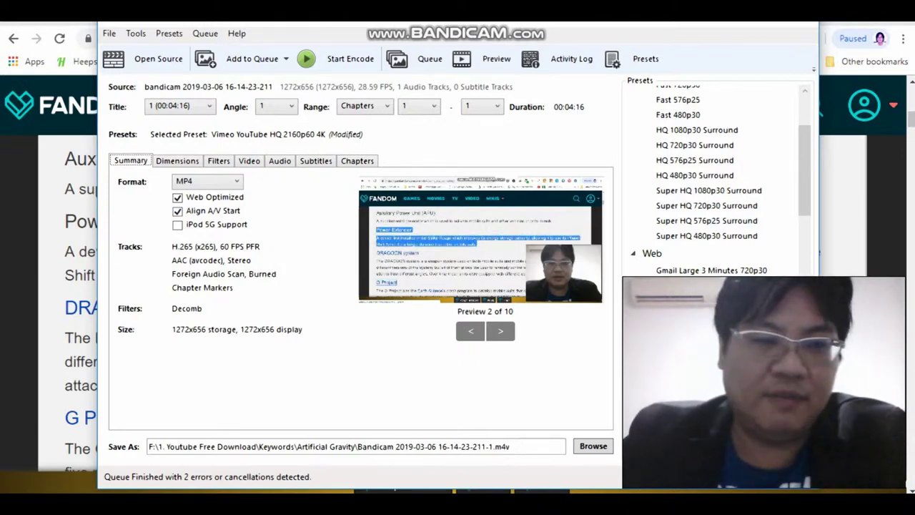
- Launch Windows Magnifier by searching 'magnifier' from the Start menu
key("super")
type("mangi")
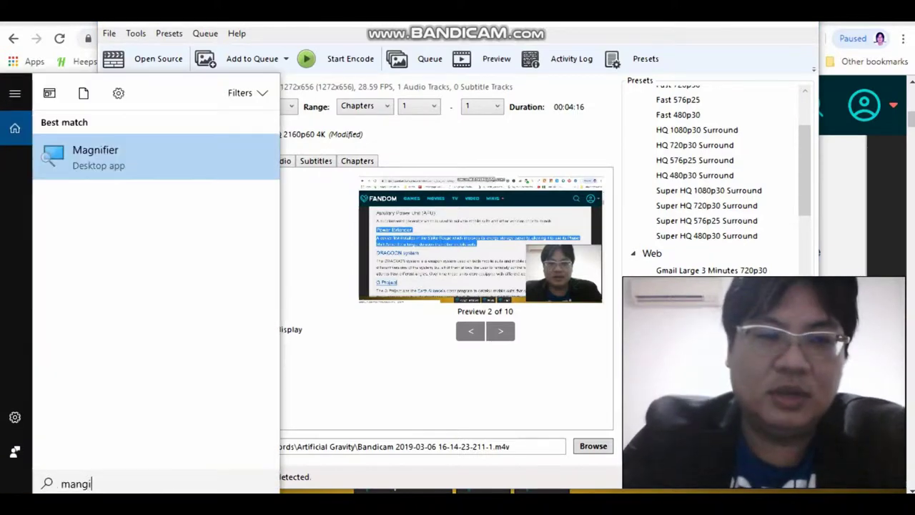
key("BackSpace")
key("BackSpace")
key("BackSpace")
type("gnifier")
key("Return")
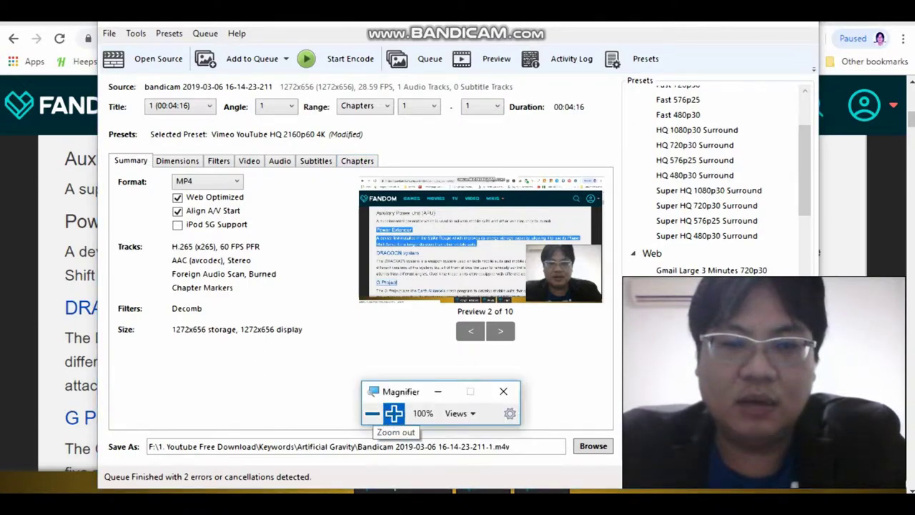
- Zoom Magnifier to 200%, set Denoise to hqdn3d, then apply the Fast 1080p30 preset
left_click(393, 409)
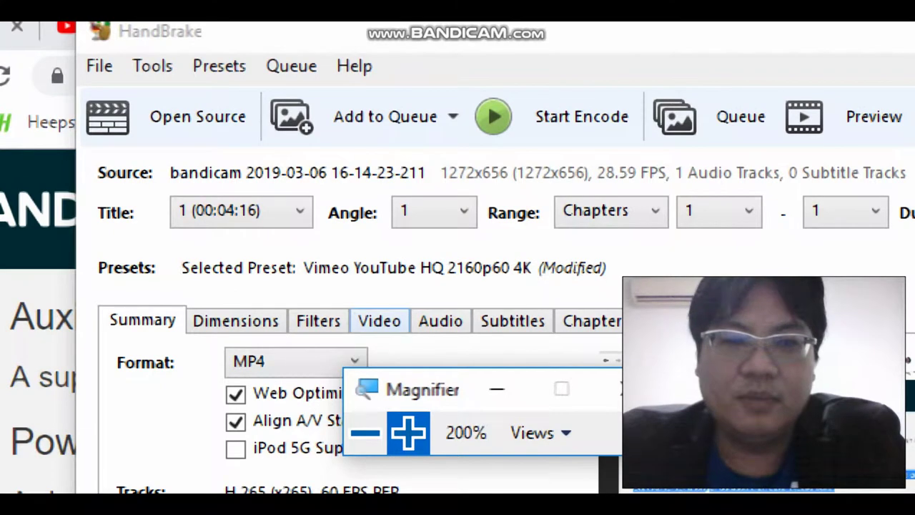
left_click(379, 320)
left_click(318, 321)
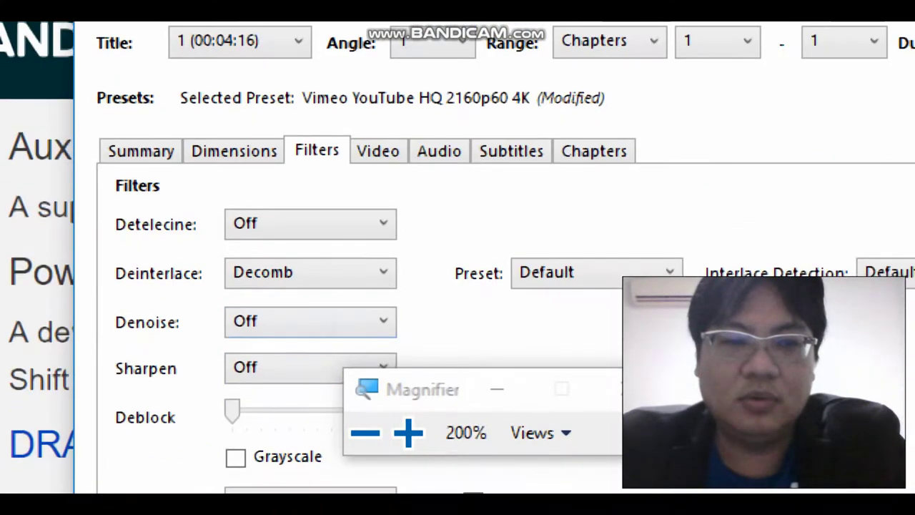
left_click(311, 321)
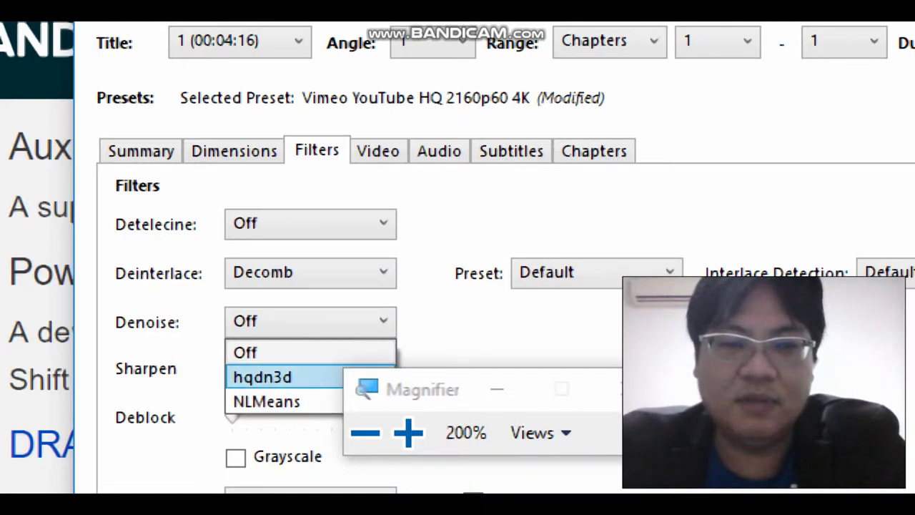
key("Return")
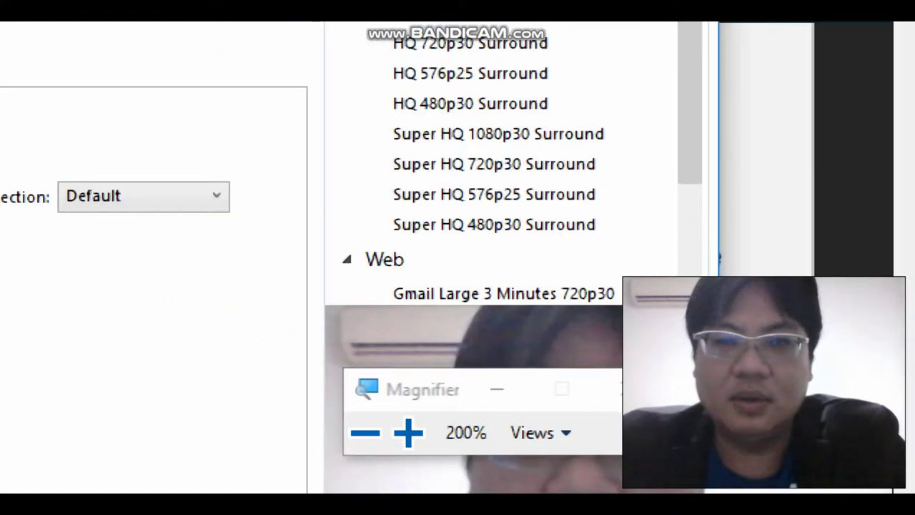
scroll(464, 179, "up", 3)
left_click(436, 100)
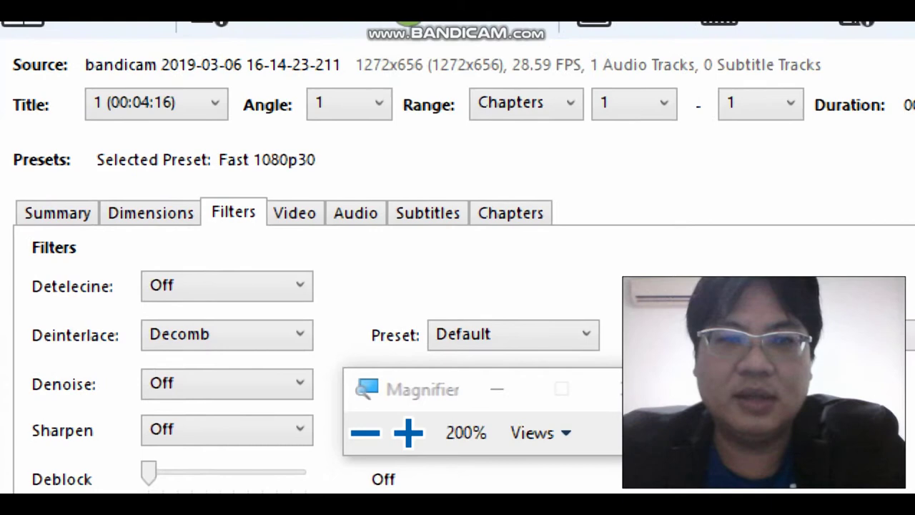
- Switch the video codec to H.265 (x265) and minimise the Magnifier toolbar
left_click(293, 213)
left_click(334, 286)
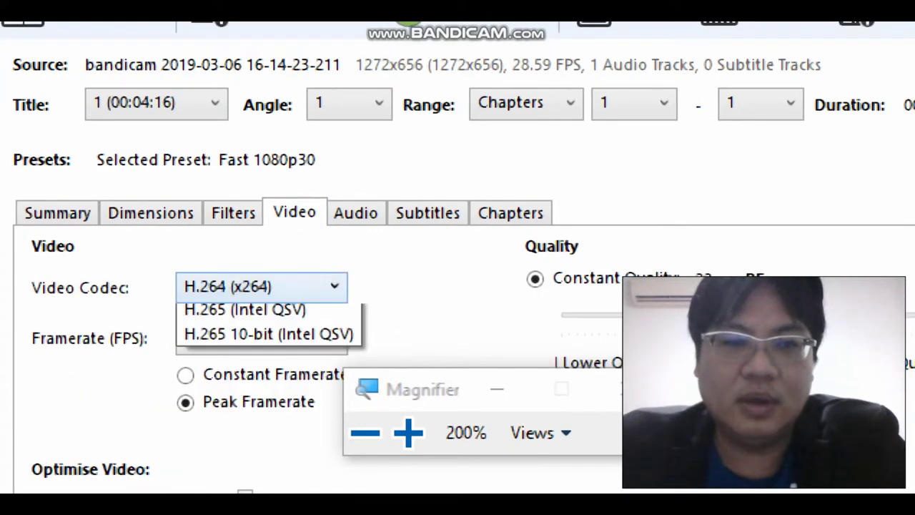
left_click(250, 319)
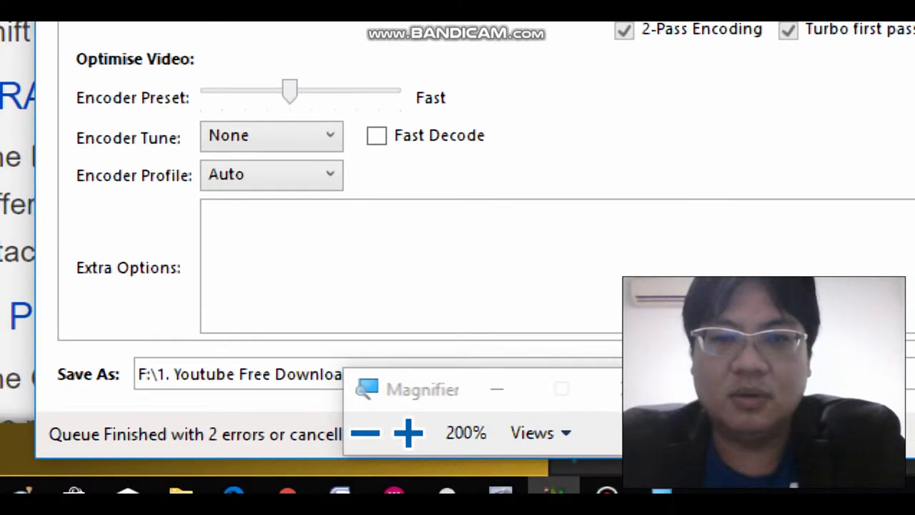
left_click(497, 389)
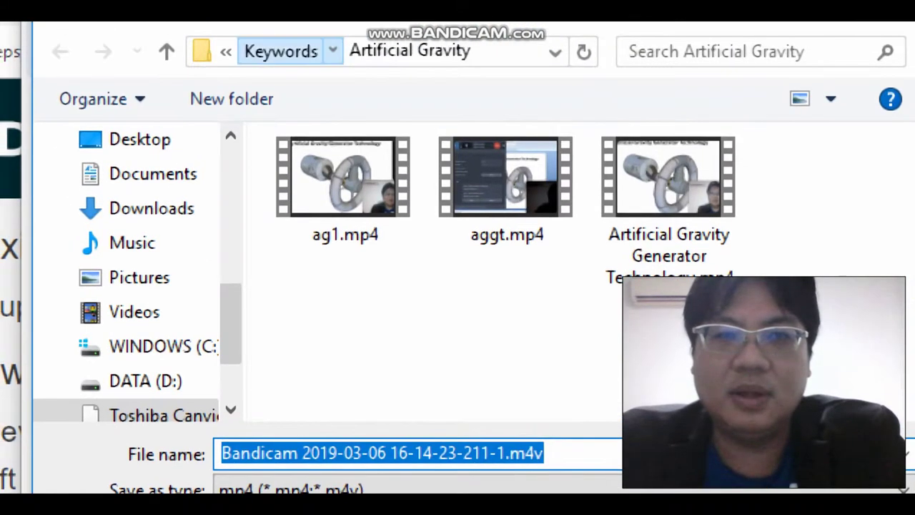
- Navigate the save dialog up to Keywords and into the Denoise folder
left_click(276, 30)
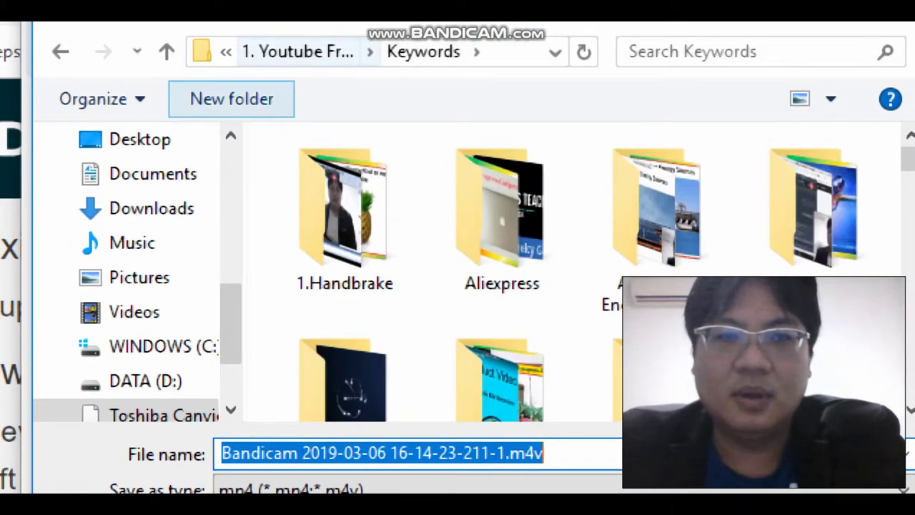
left_click(228, 79)
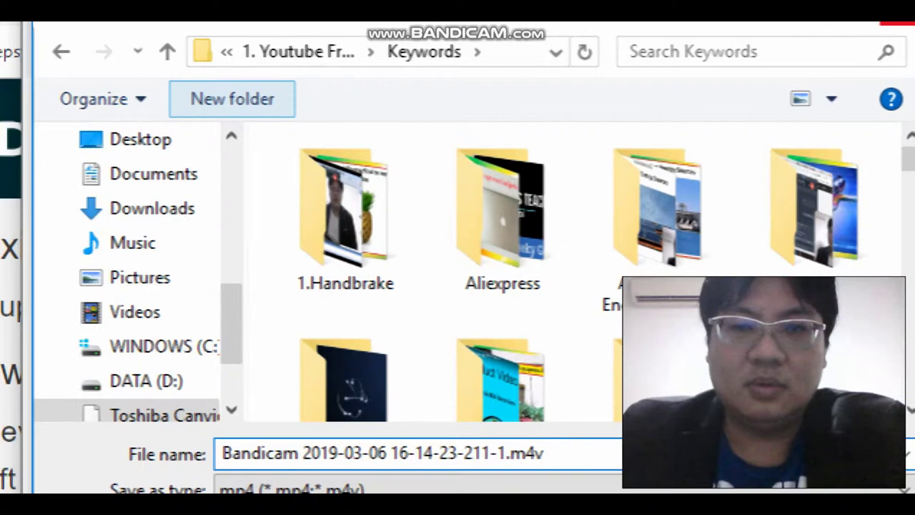
scroll(343, 215, "down", 5)
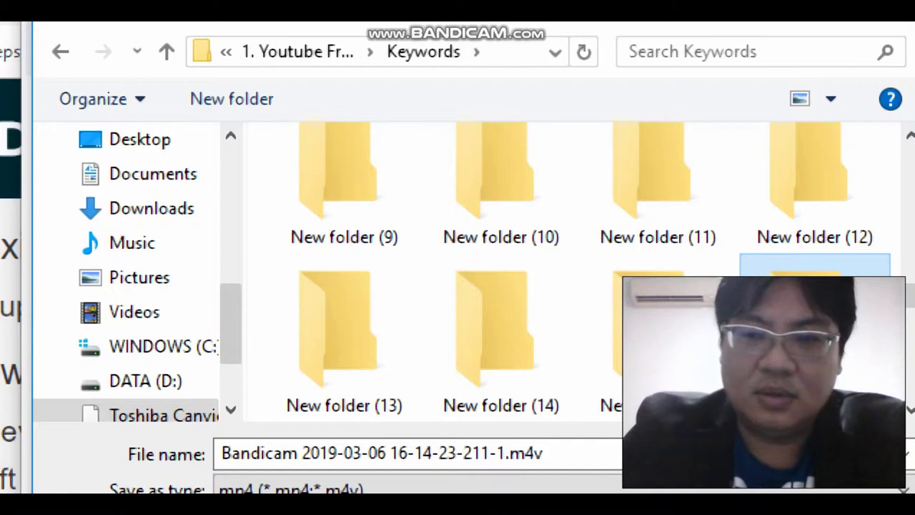
scroll(500, 208, "up", 3)
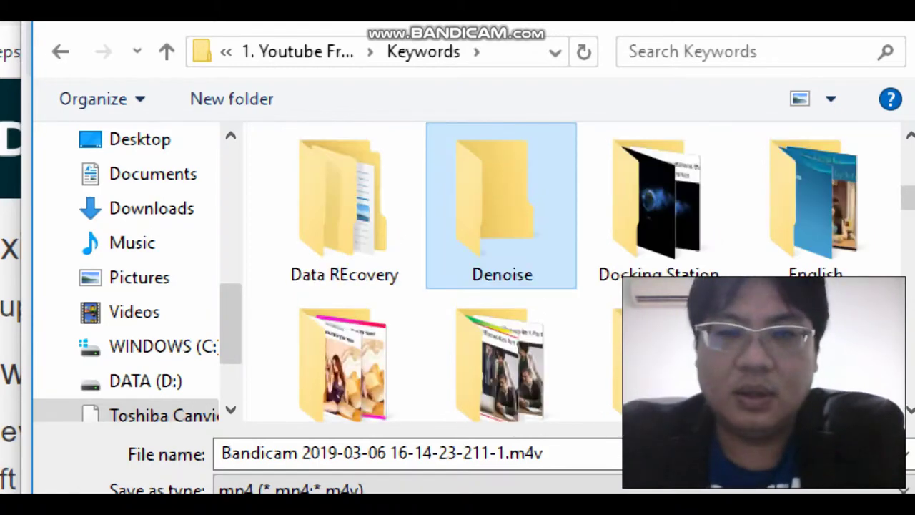
double_click(500, 208)
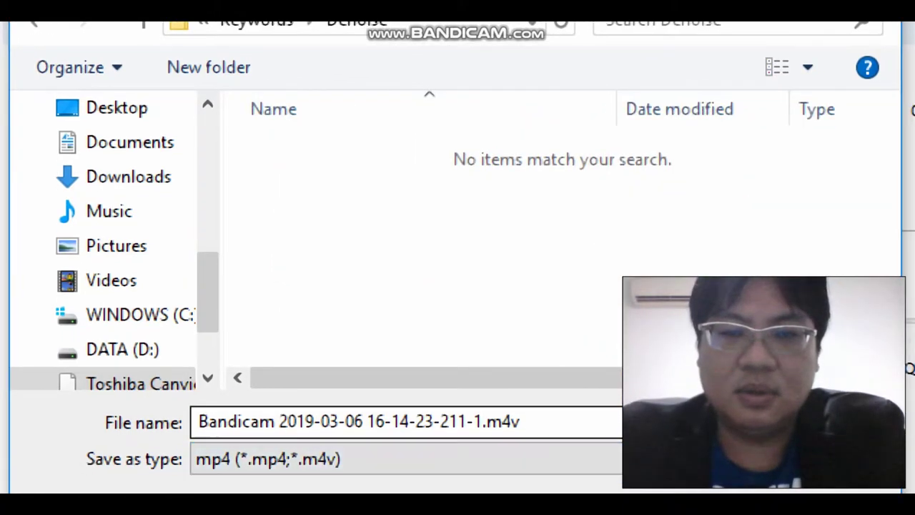
- Name the output file HLD, correcting the mistyped HLF
key("shift+Tab")
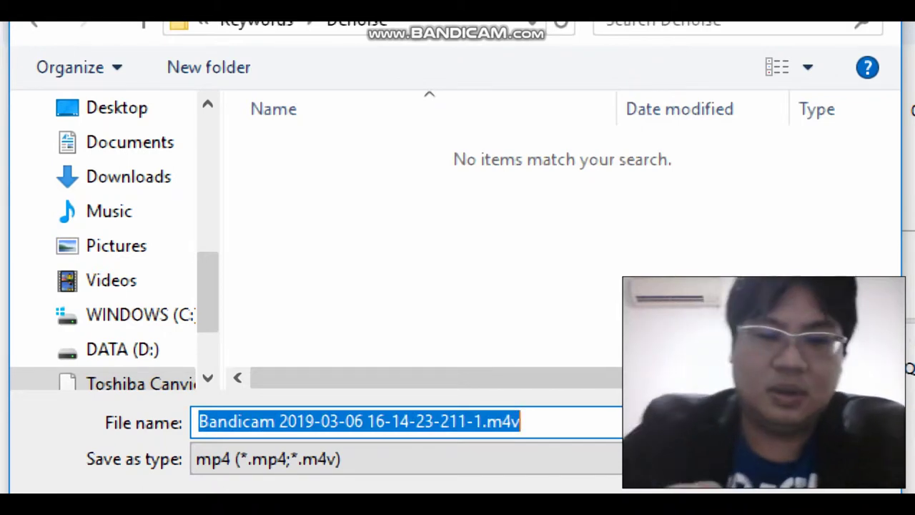
type("HLF")
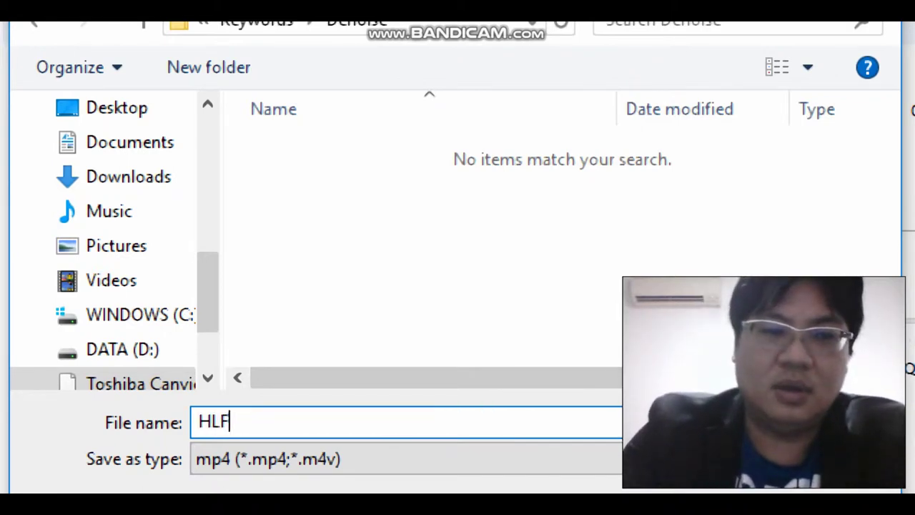
key("BackSpace")
type("D")
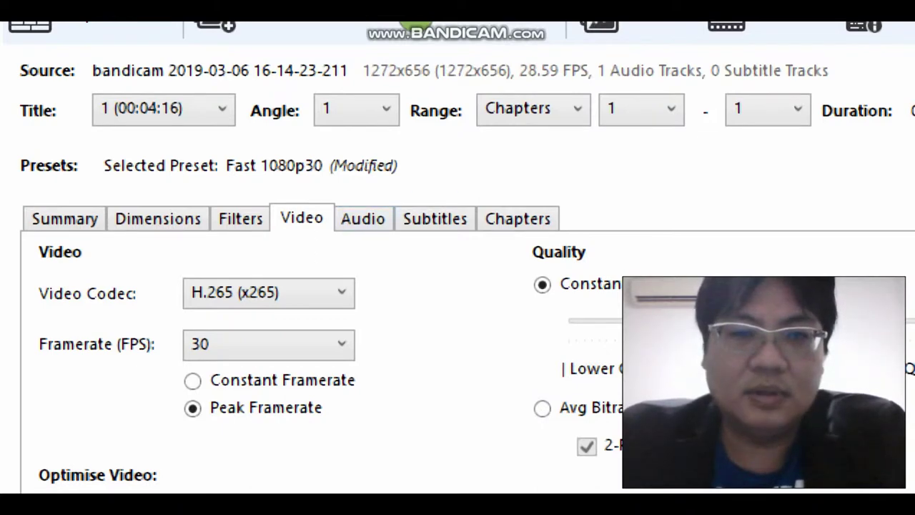
- Set the Denoise filter to NLMeans on the Filters tab
left_click(240, 218)
left_click(257, 389)
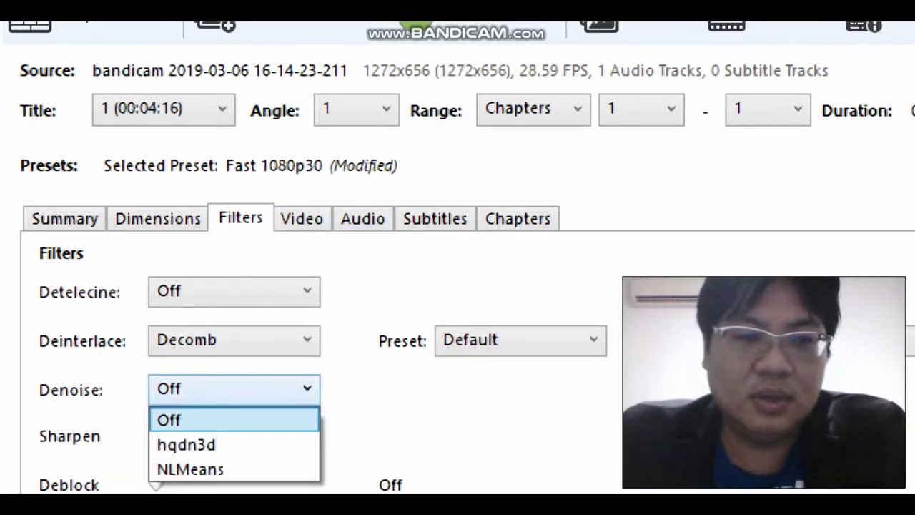
key("Down")
key("Down")
key("Return")
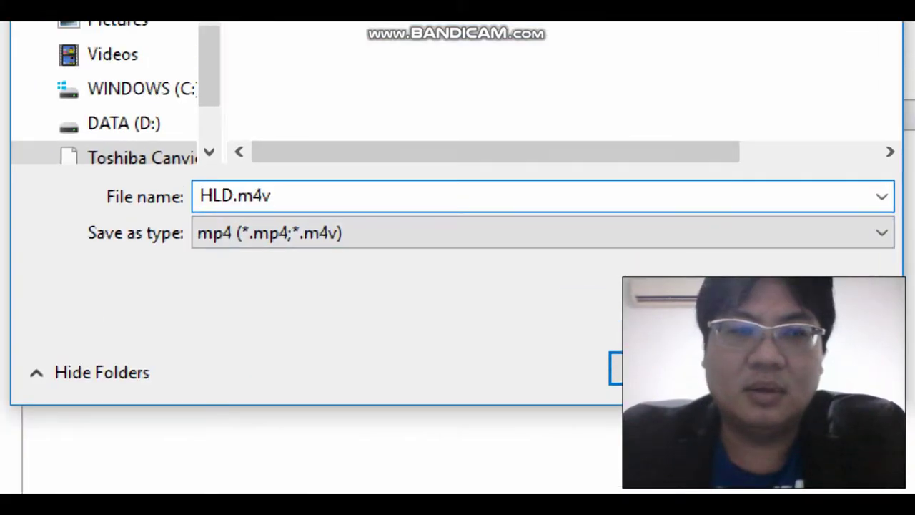
- Save the output as NLM and start the encode
type("NLM")
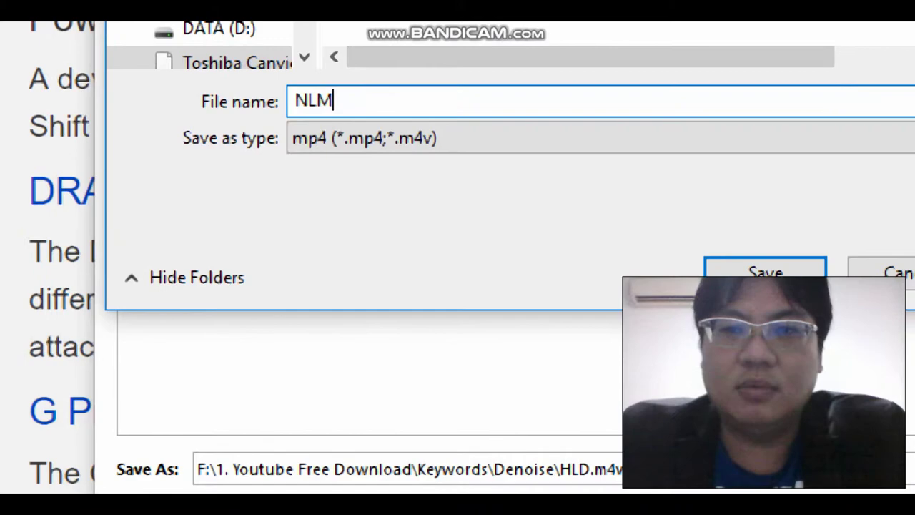
key("Return")
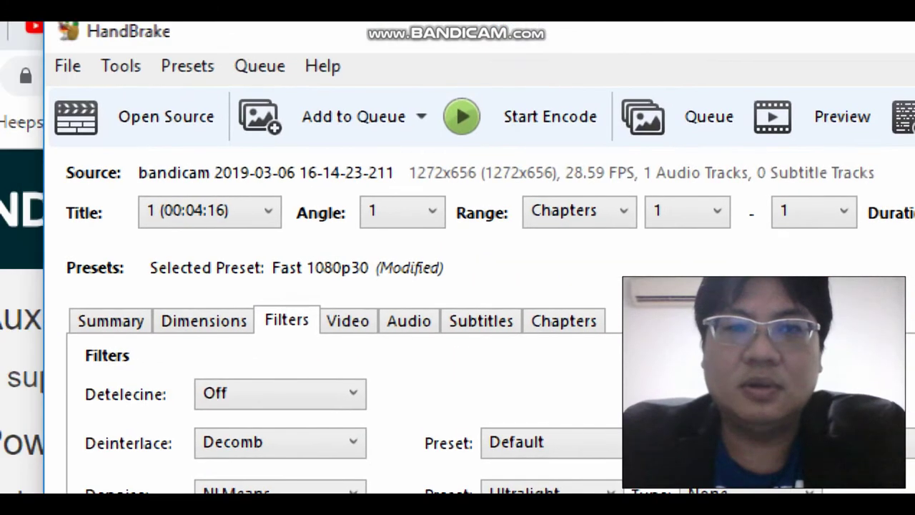
left_click(522, 116)
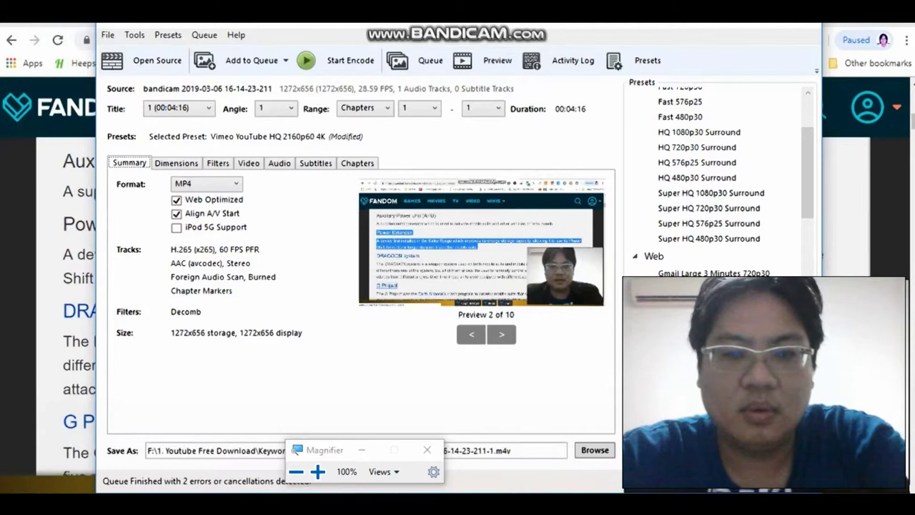
- Pause the NLM video and play hqdn3d.mp4 for comparison
key("space")
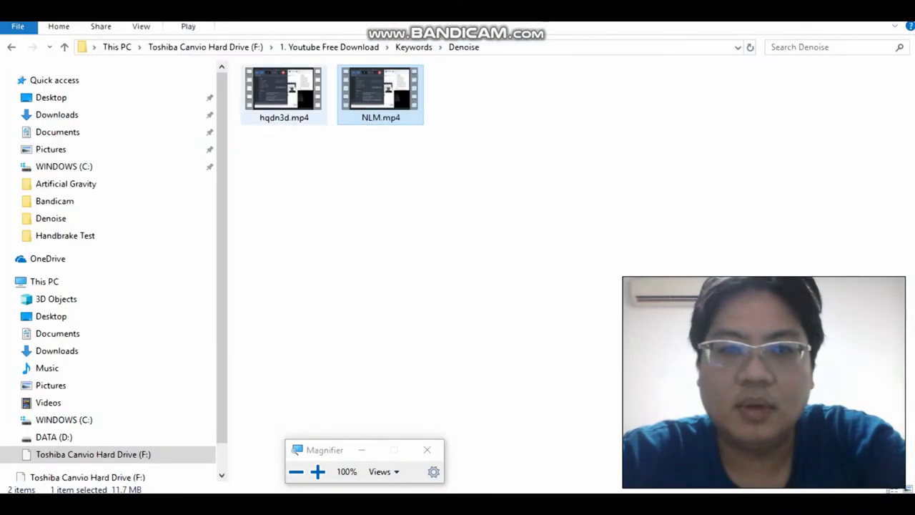
double_click(283, 91)
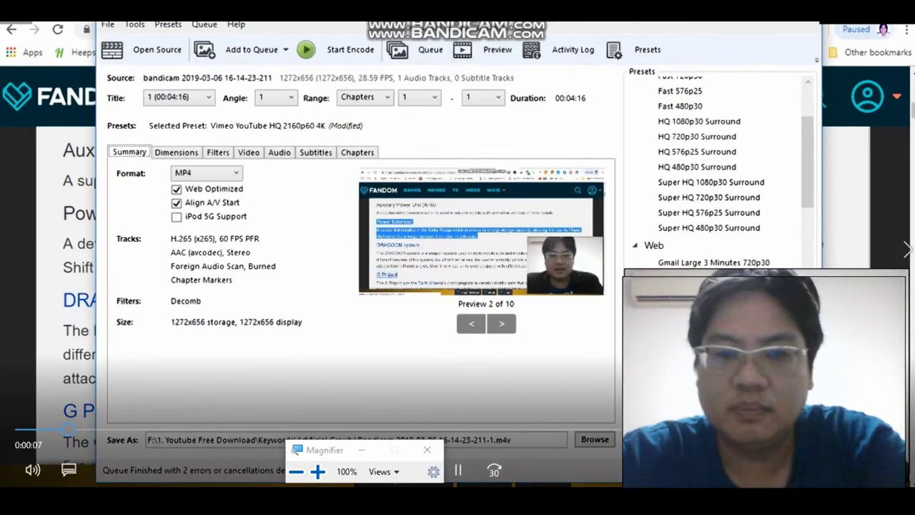
- Close the player, check NLM.mp4's 11.7 MB size, and return to Magnifier
key("alt+F4")
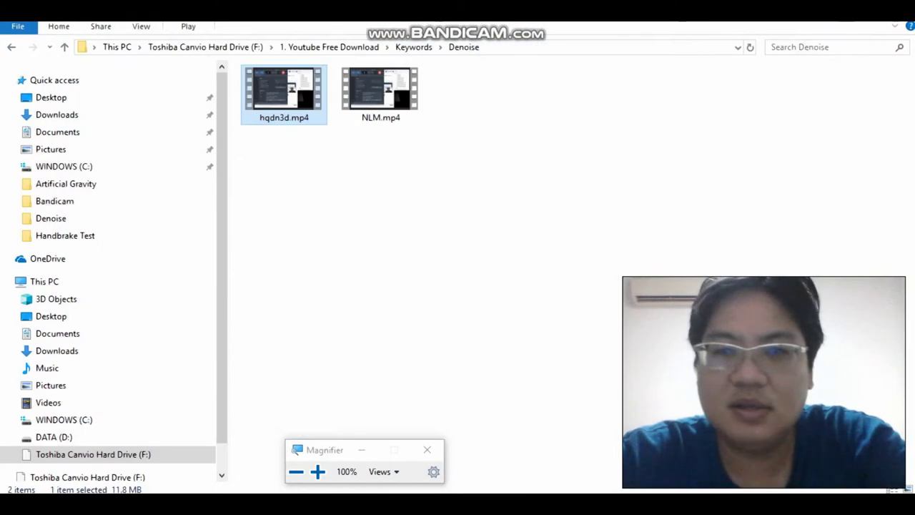
left_click(380, 93)
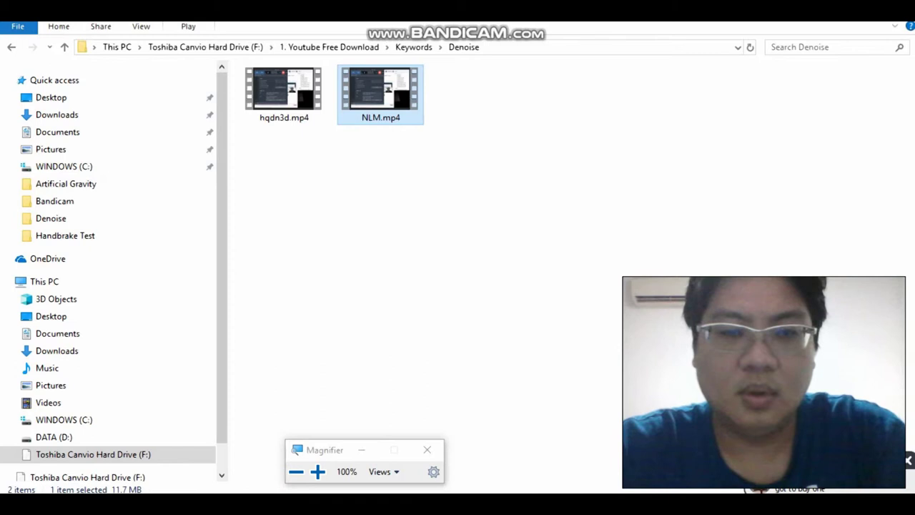
left_click(296, 471)
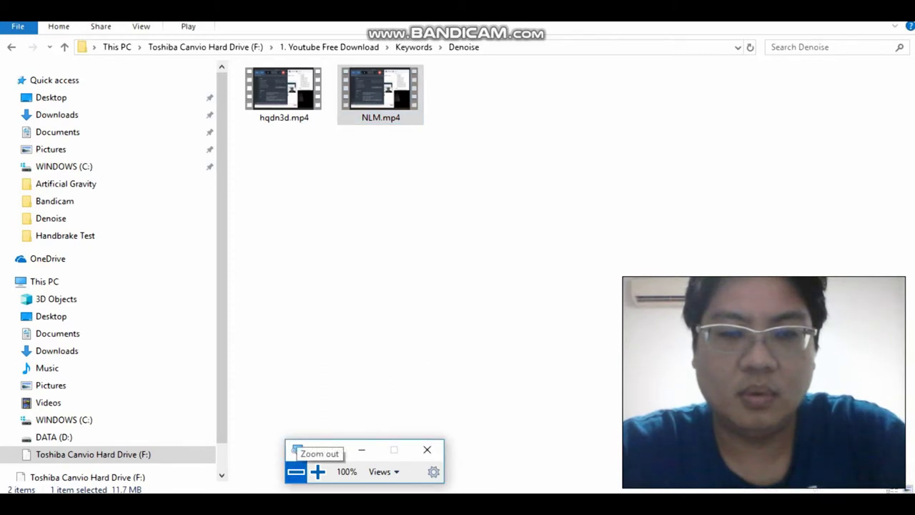